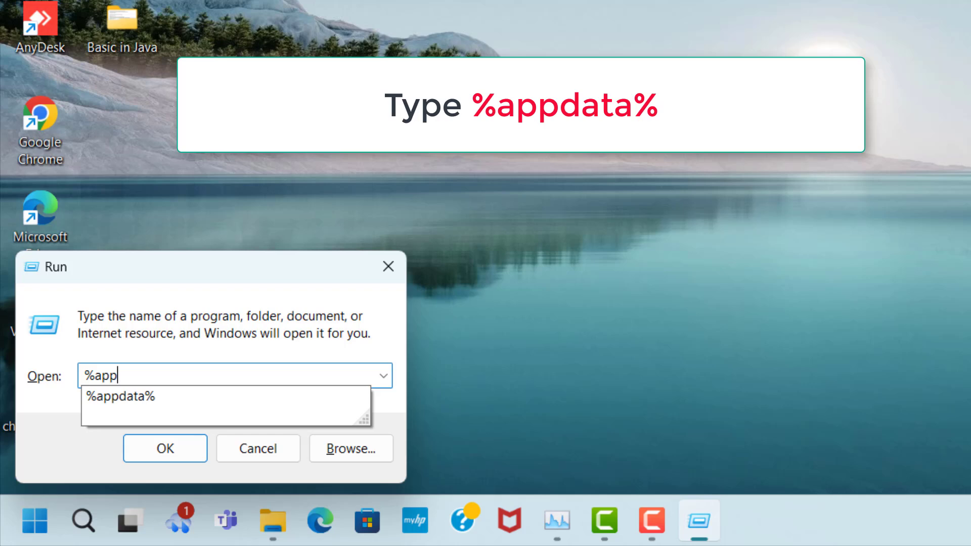
- Open the %appdata% location through the Run dialog and navigate from AppData to the Temp folder inside Local
type("ata%")
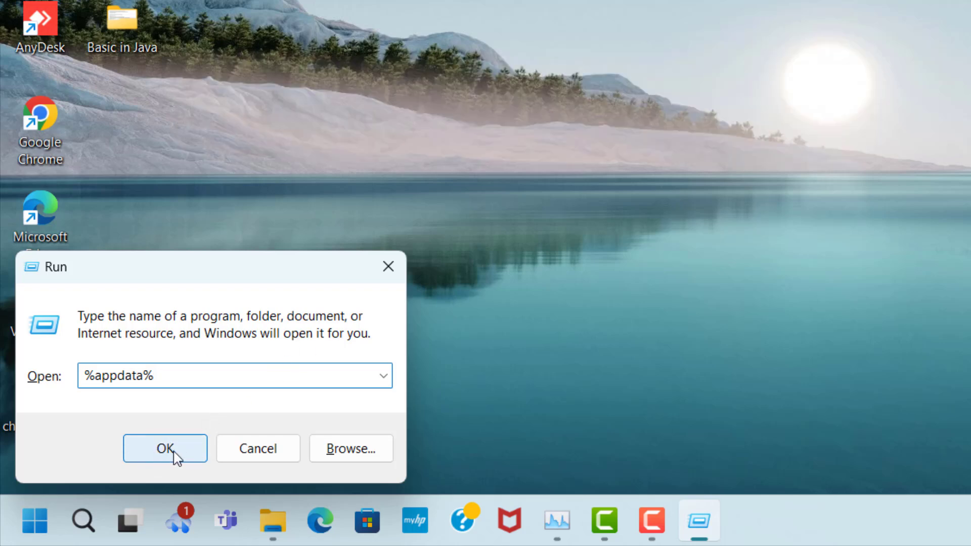
left_click(186, 451)
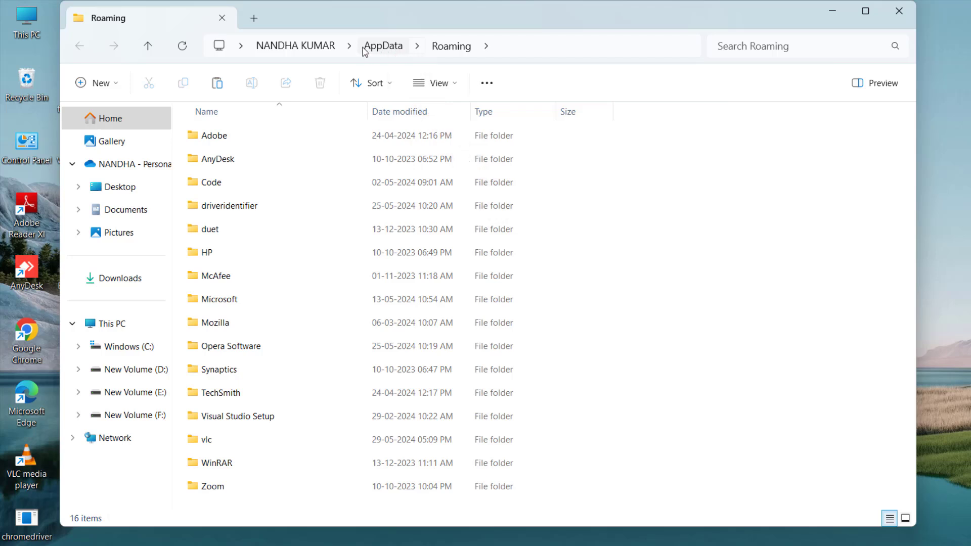
left_click(392, 48)
left_click(301, 134)
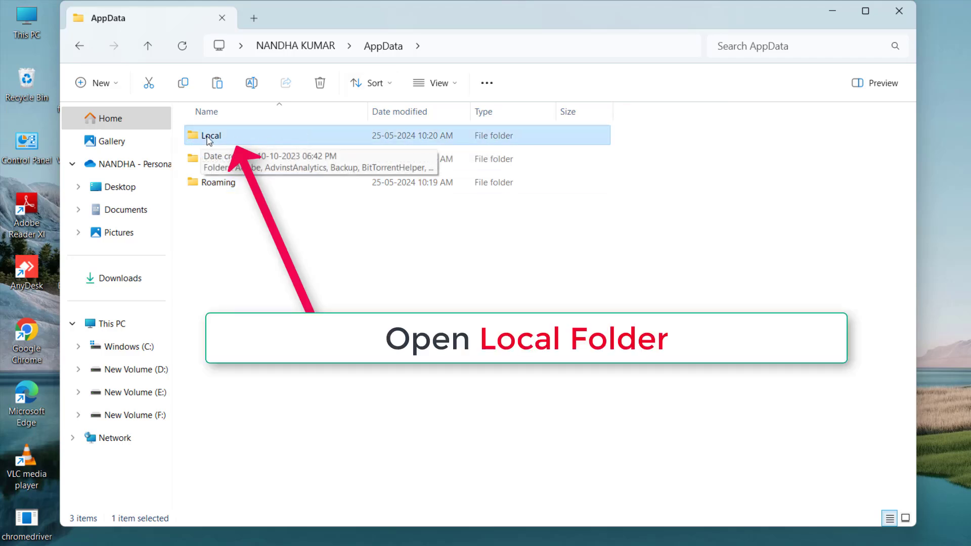
double_click(271, 136)
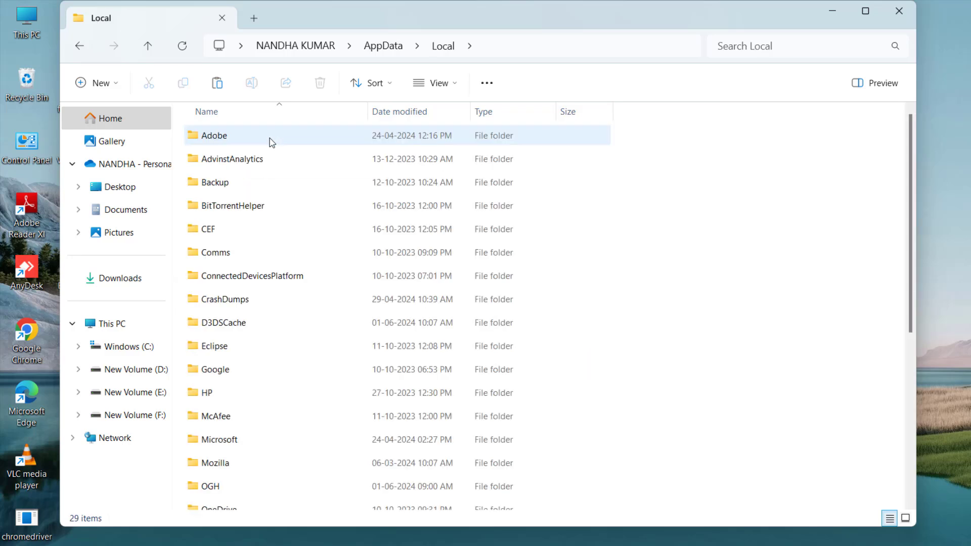
scroll(298, 310, "down", 5)
left_click(212, 414)
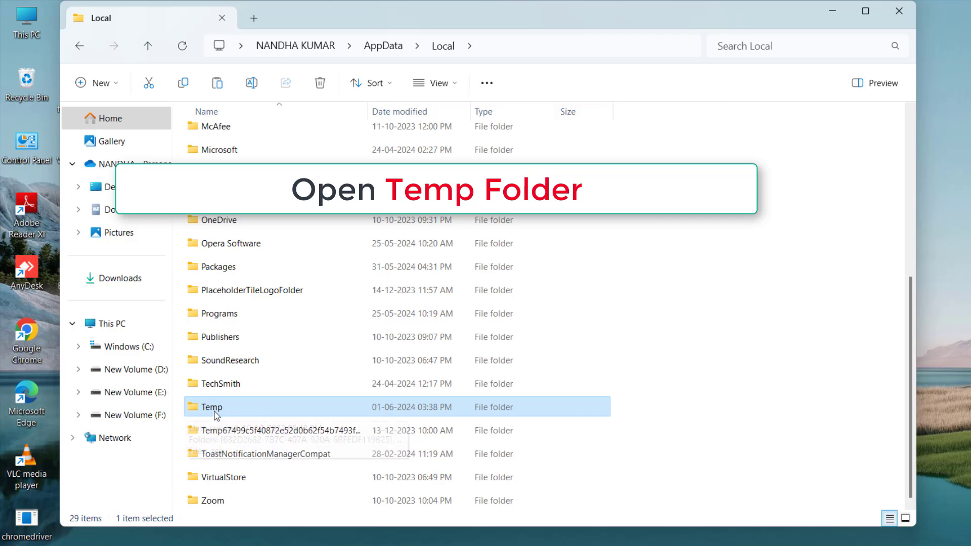
double_click(258, 411)
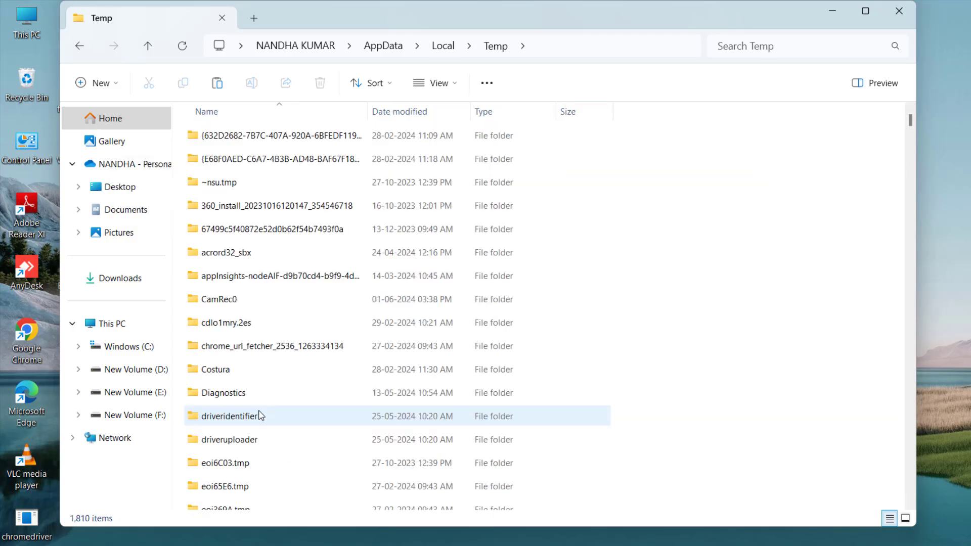
- Delete all files and folders in the AppData Local Temp folder
left_click(319, 141)
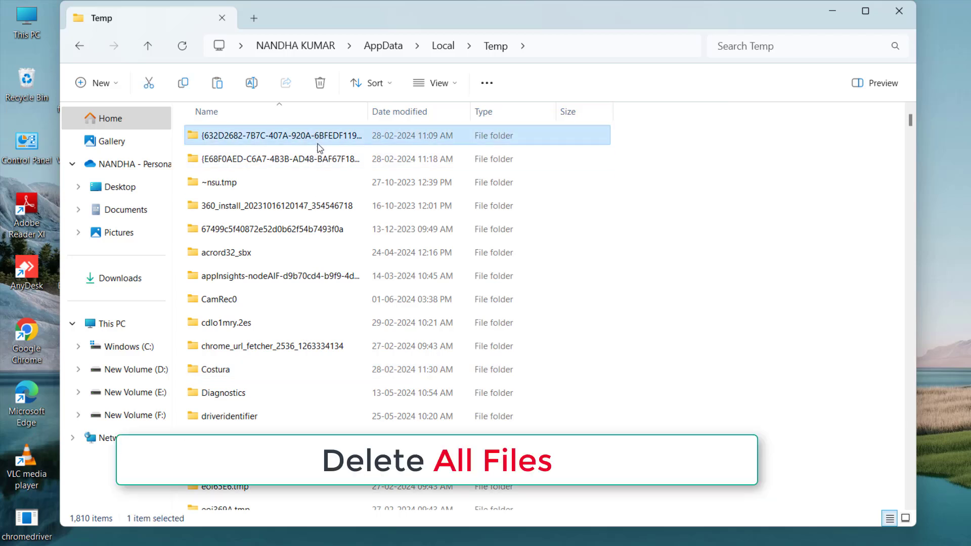
key("ctrl+a")
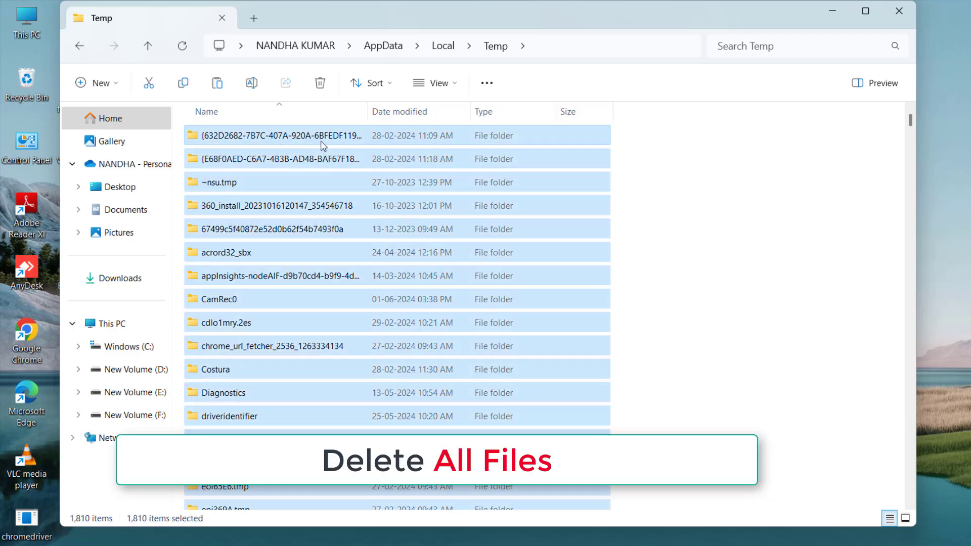
right_click(324, 146)
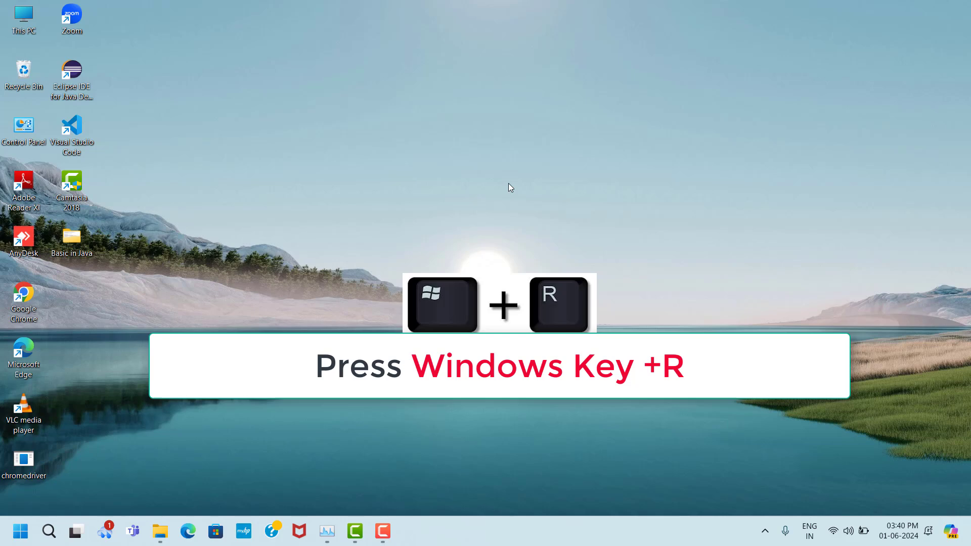
- Open the Windows Temp folder by running temp from the Run dialog
key("super+r")
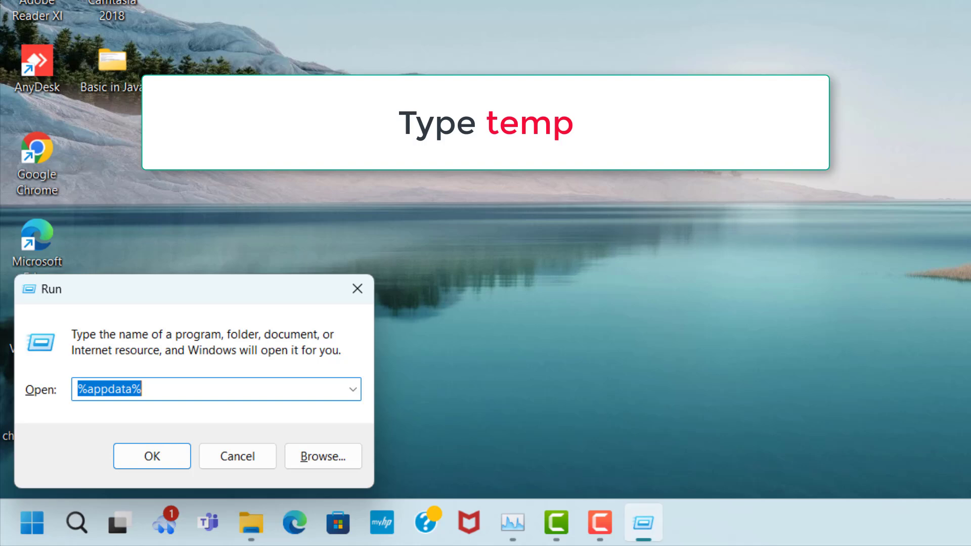
type("temp")
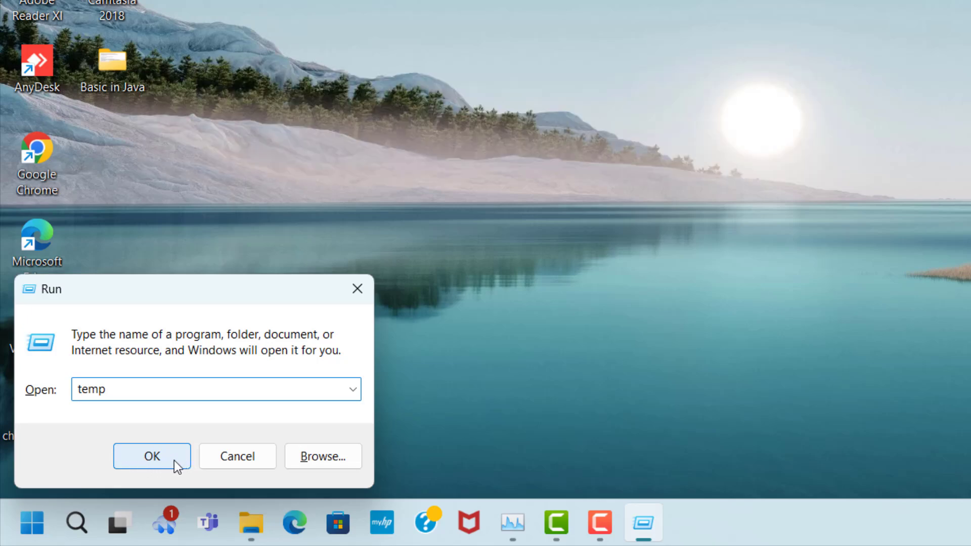
left_click(173, 459)
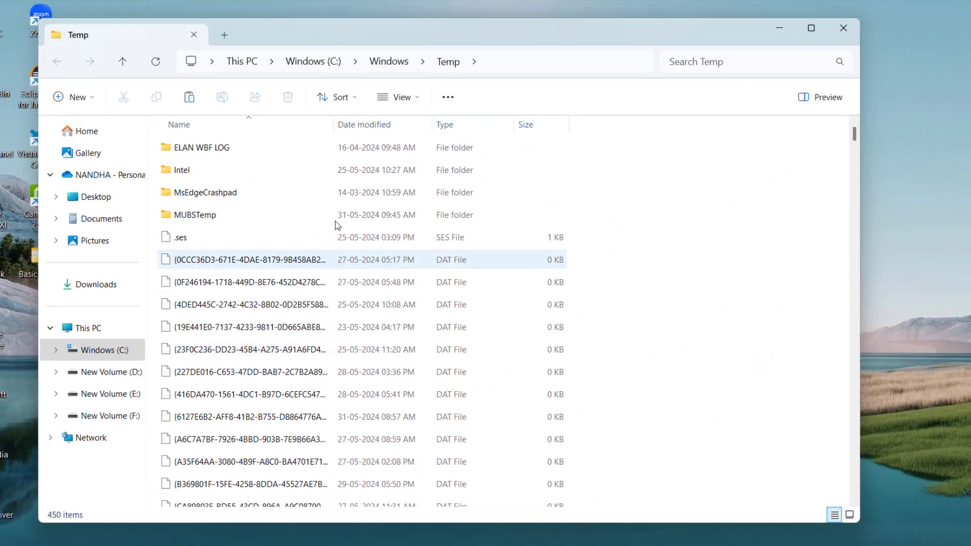
- Delete all files and folders in the Windows Temp folder on drive C
left_click(322, 155)
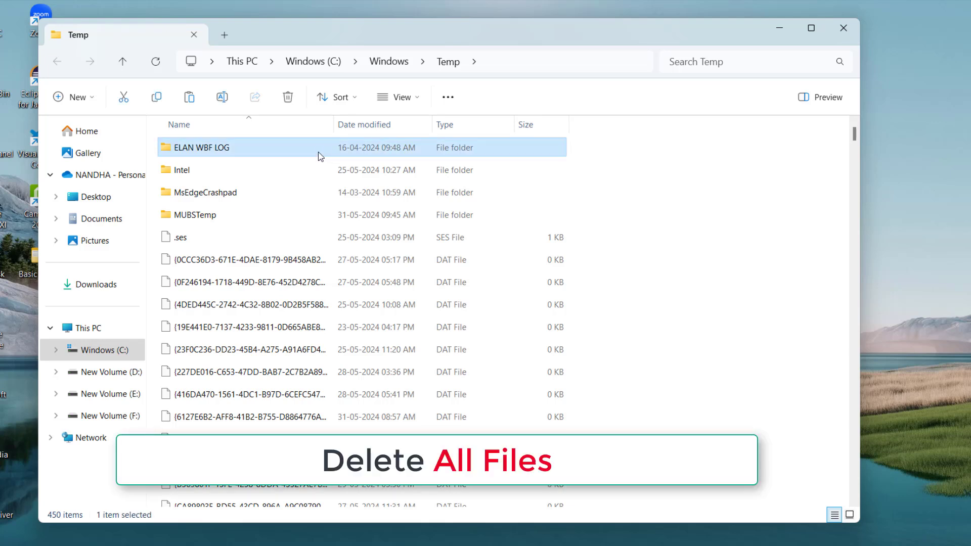
key("ctrl+a")
right_click(318, 151)
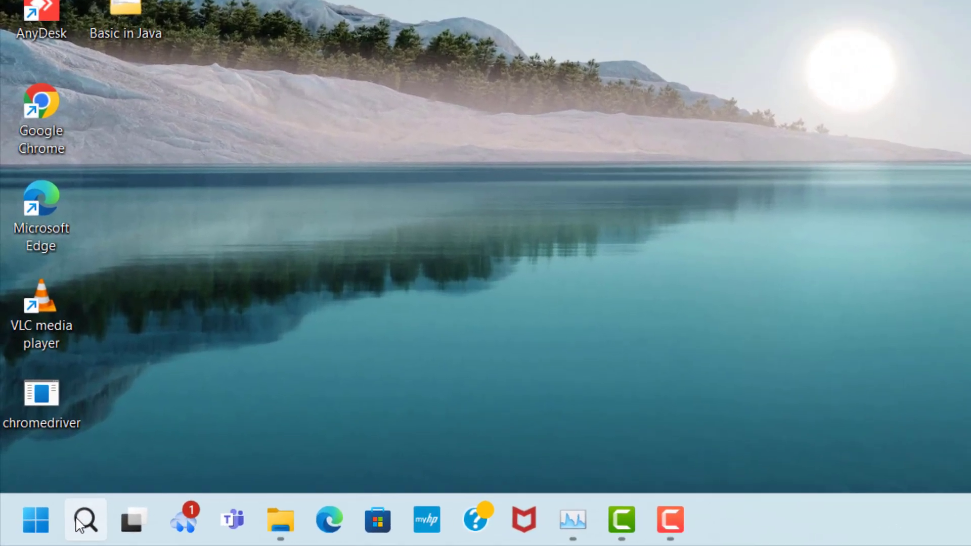
- Search Windows for the Check for updates setting, start an update check in Windows Update, and close Settings
left_click(83, 521)
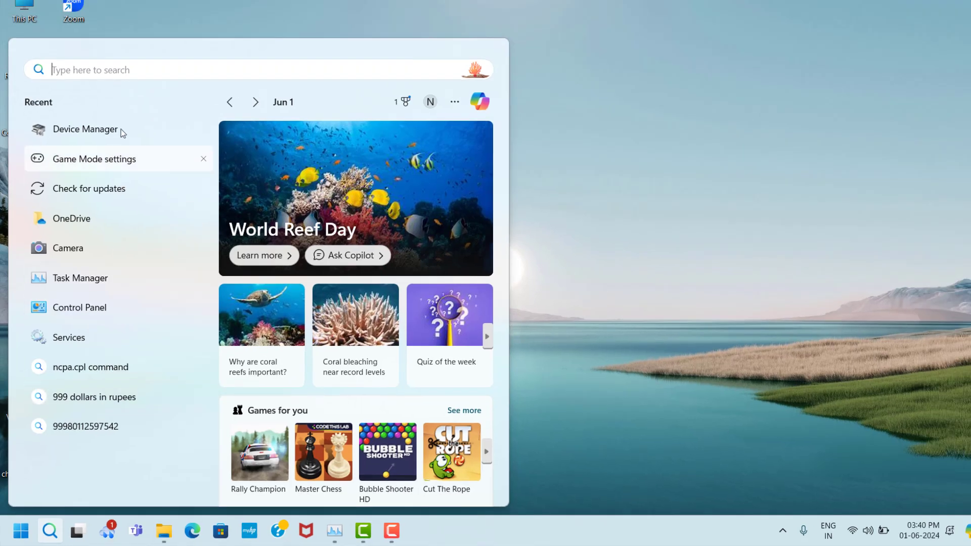
type("chec")
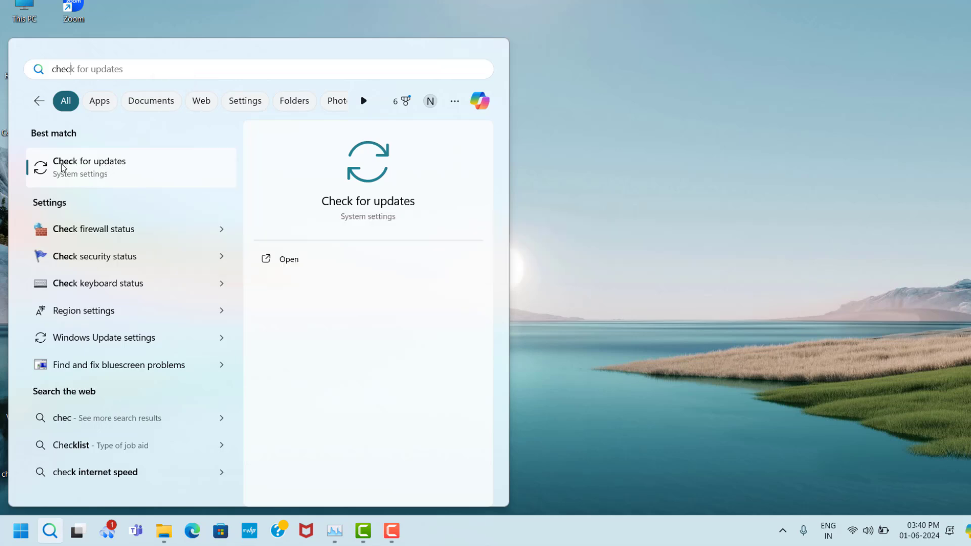
left_click(96, 167)
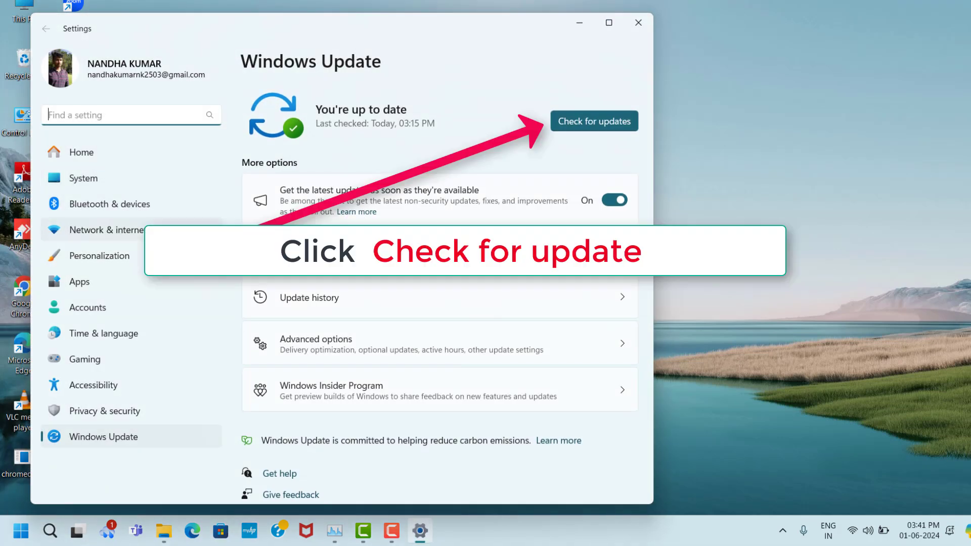
left_click(617, 125)
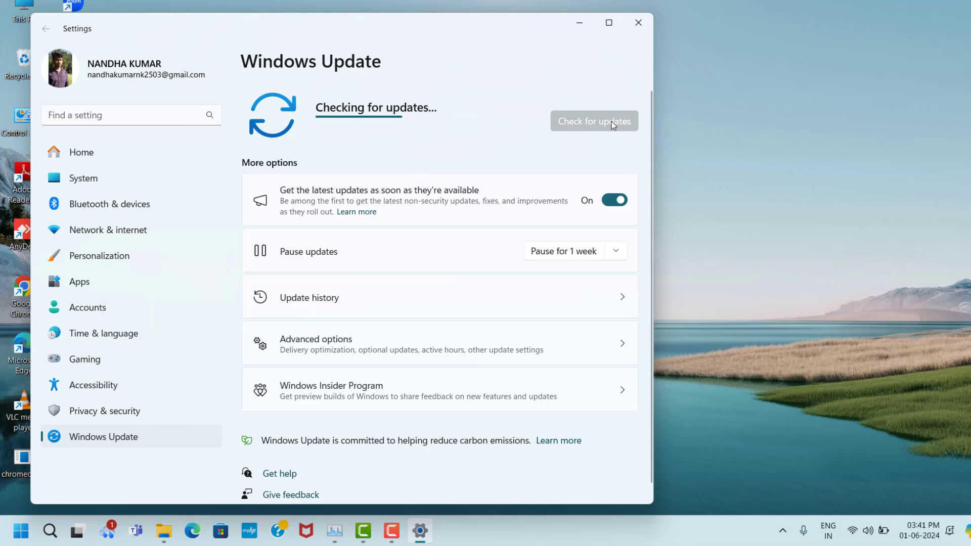
left_click(638, 23)
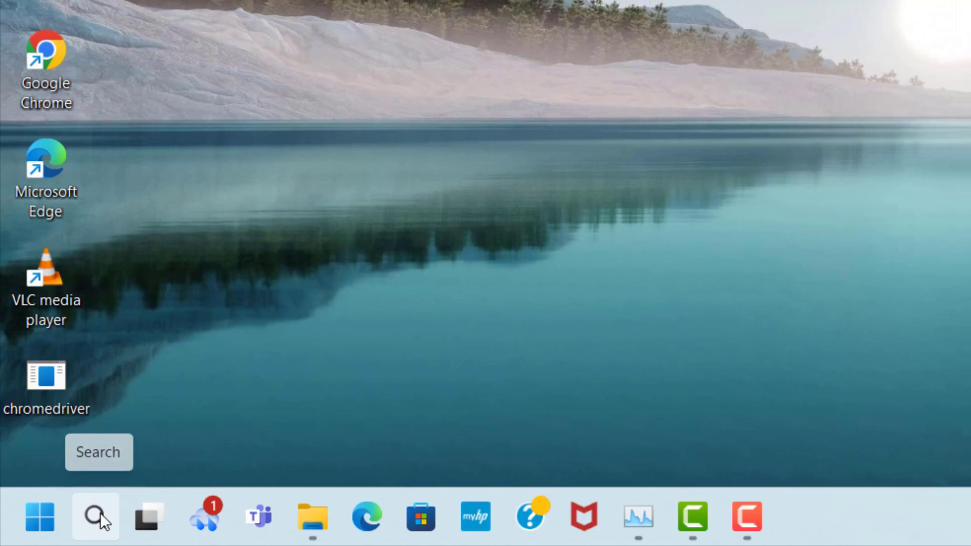
- Search Windows for the Game Mode settings and turn Game Mode on
left_click(101, 513)
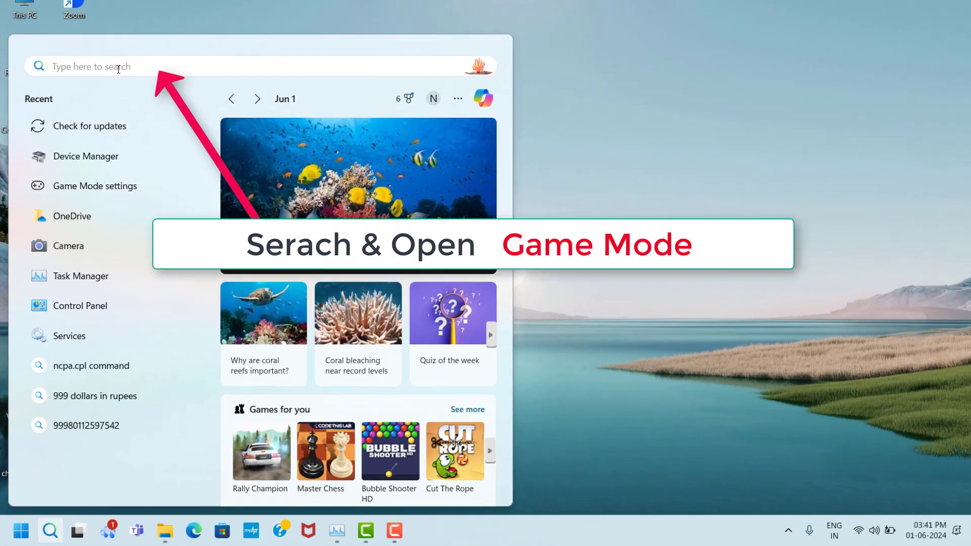
type("game mo")
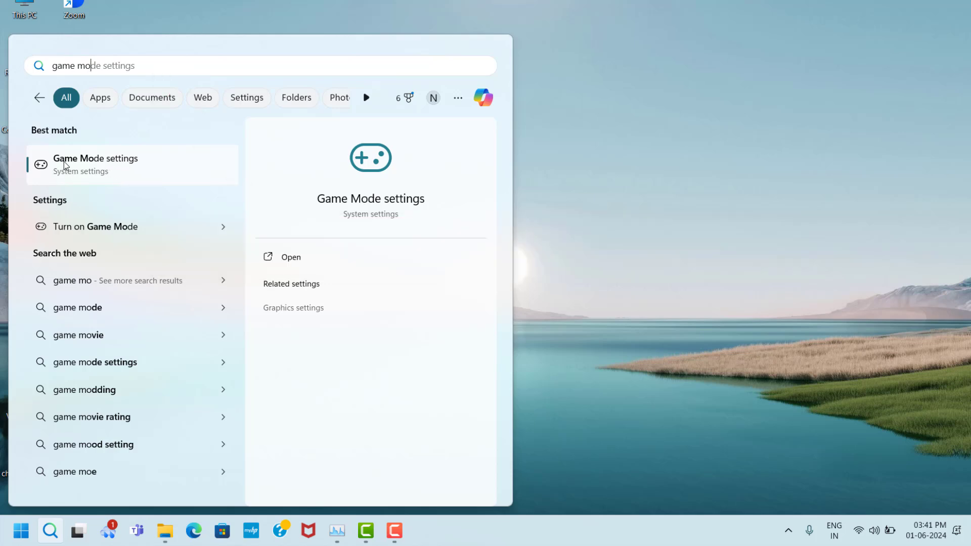
left_click(115, 162)
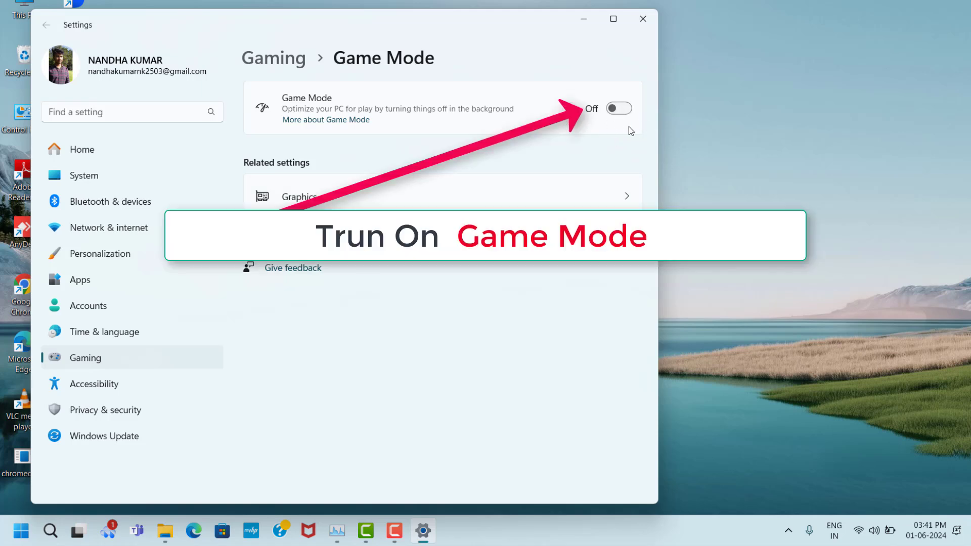
left_click(629, 110)
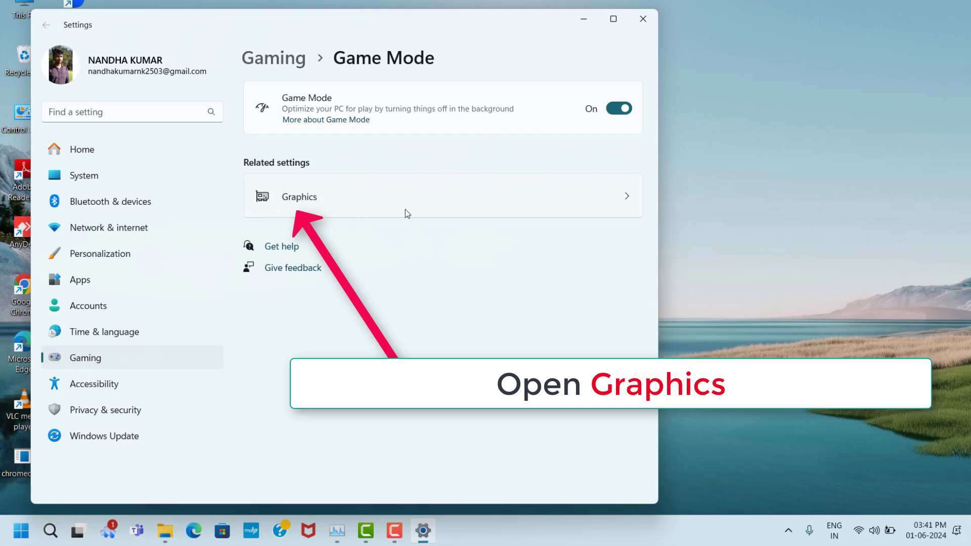
- Check the optimizations for windowed games option in the default graphics settings, and close Settings
left_click(626, 199)
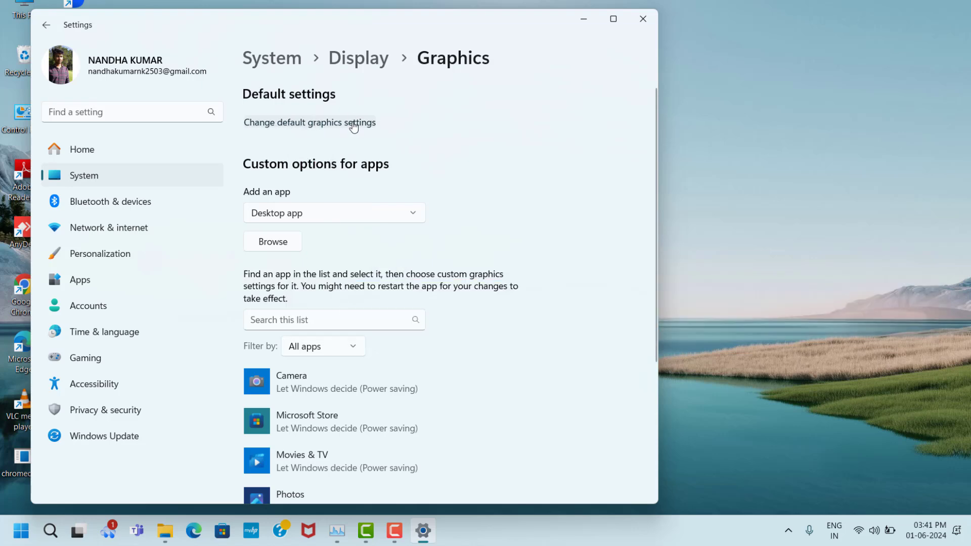
left_click(308, 123)
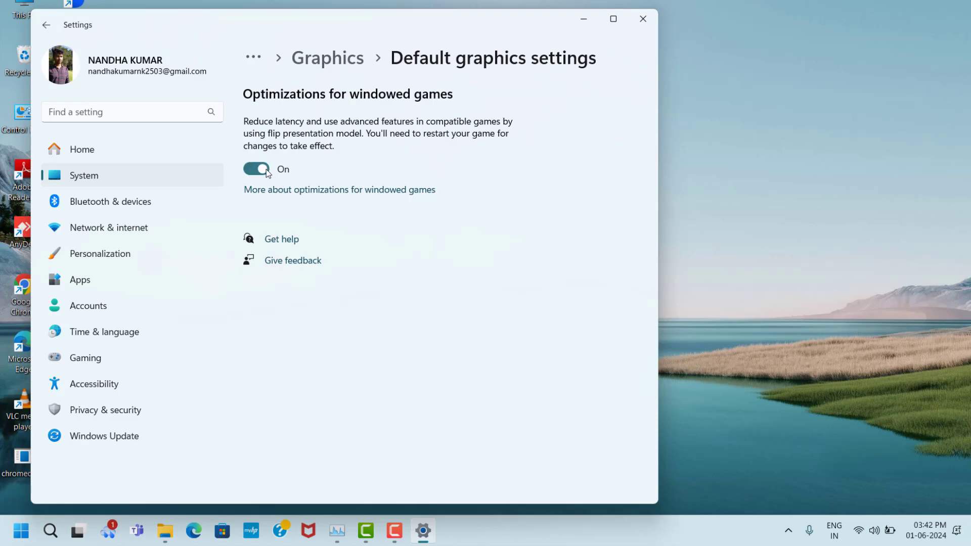
left_click(643, 19)
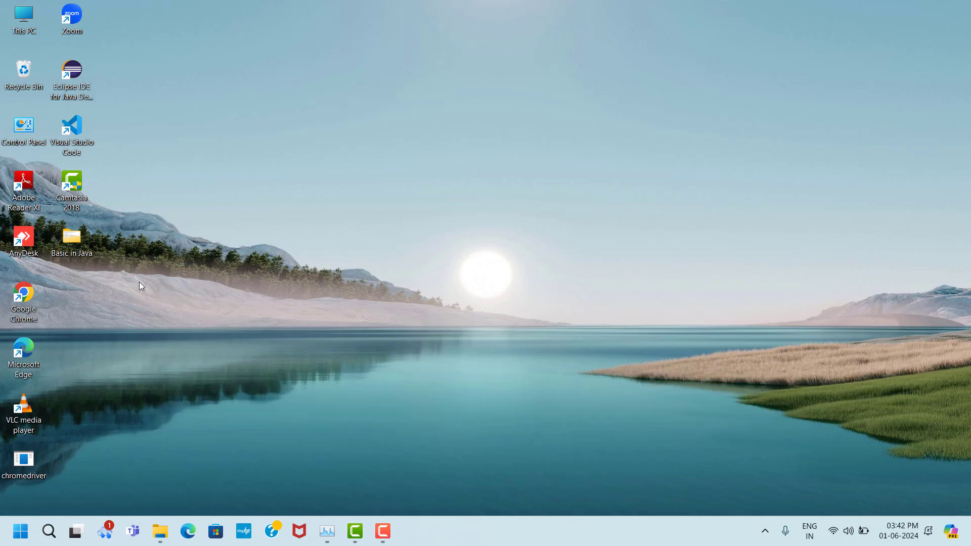
- Switch to Google Chrome, search for directx setup, and download the English DirectX End-User Runtime Web Installer from Microsoft
double_click(24, 294)
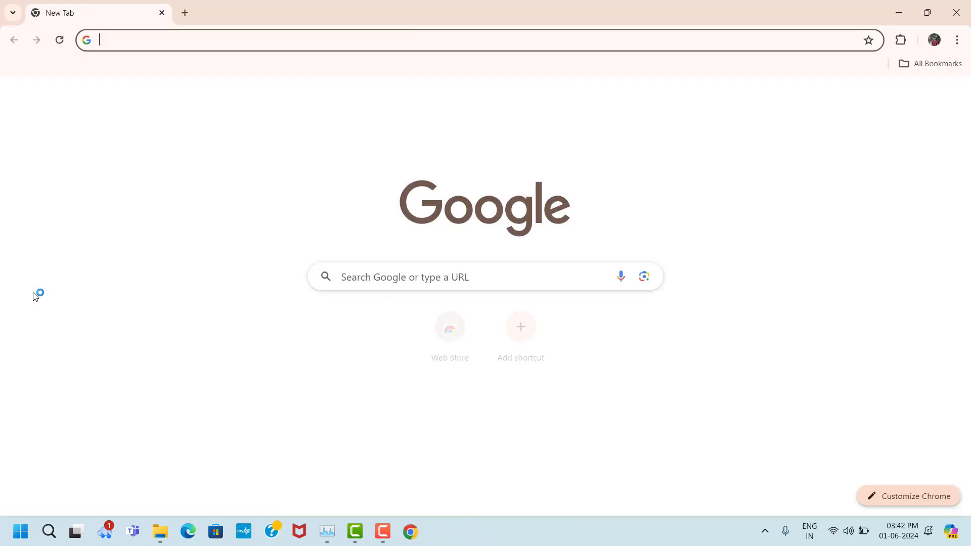
left_click(376, 276)
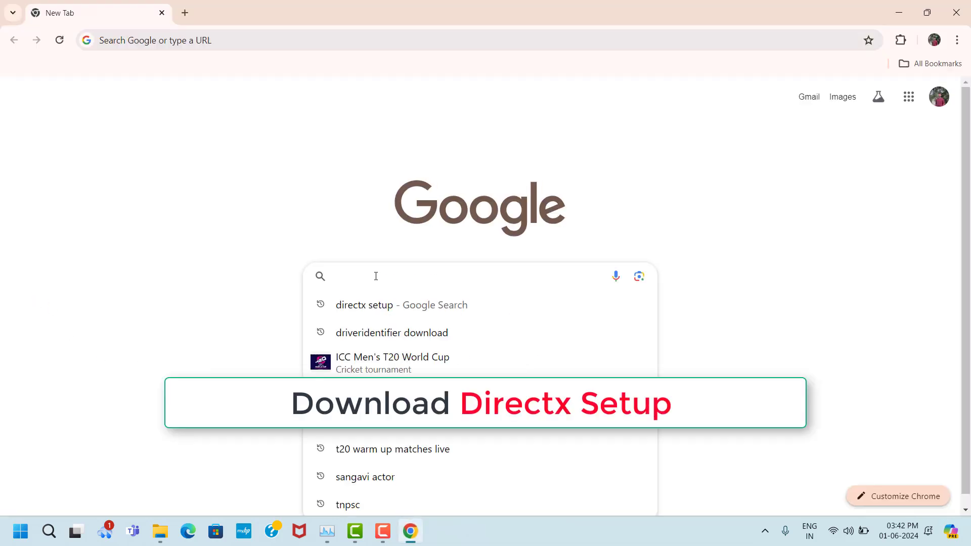
type("di")
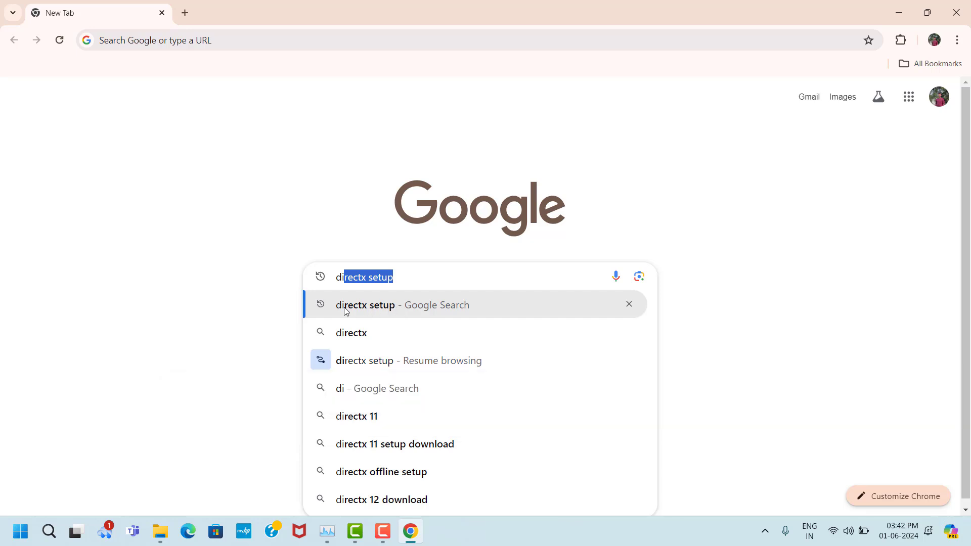
left_click(384, 310)
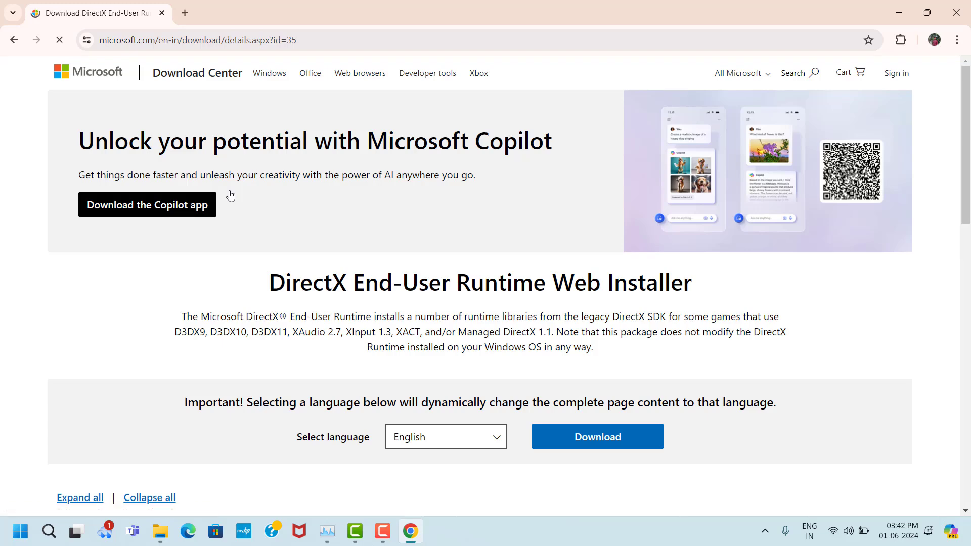
scroll(342, 251, "down", 5)
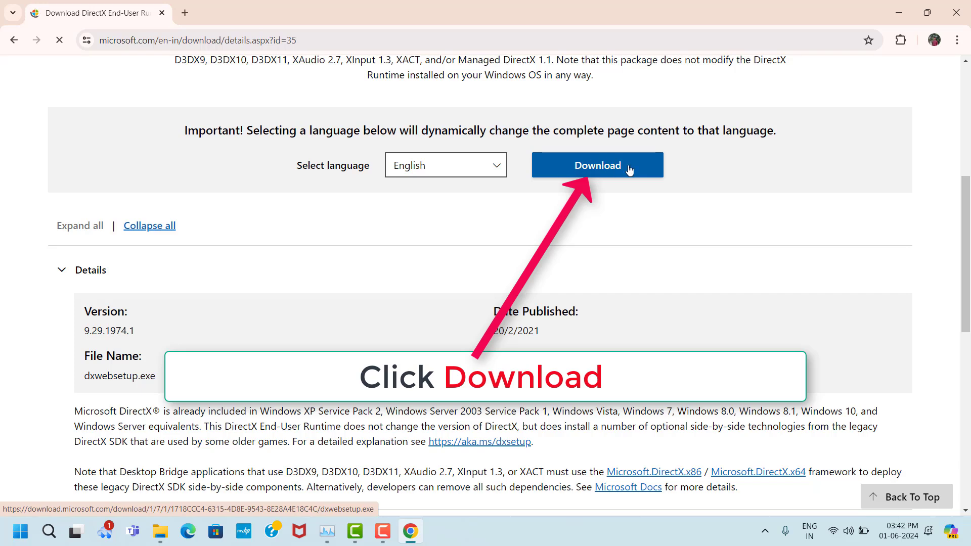
left_click(595, 170)
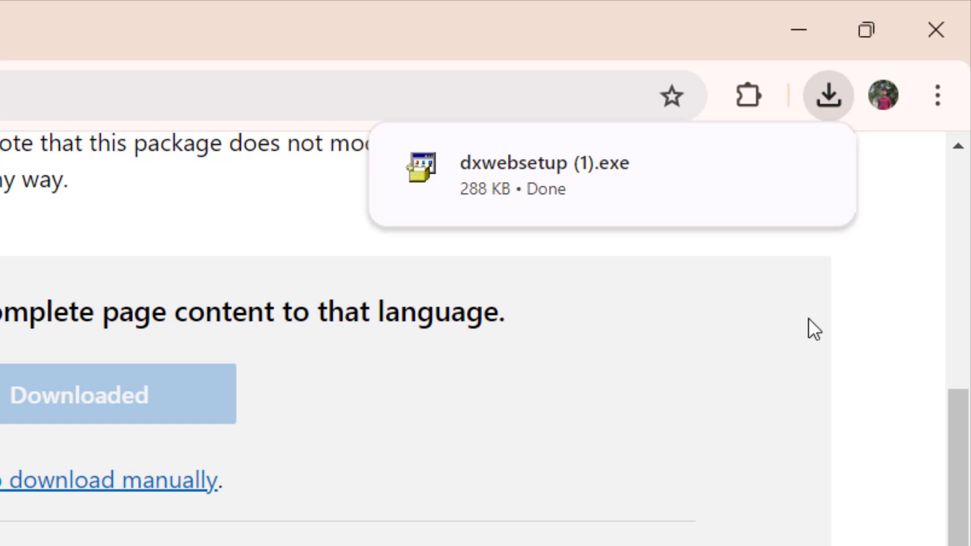
- Launch the downloaded dxwebsetup installer and accept the DirectX license agreement
mouse_move(815, 189)
left_click(817, 168)
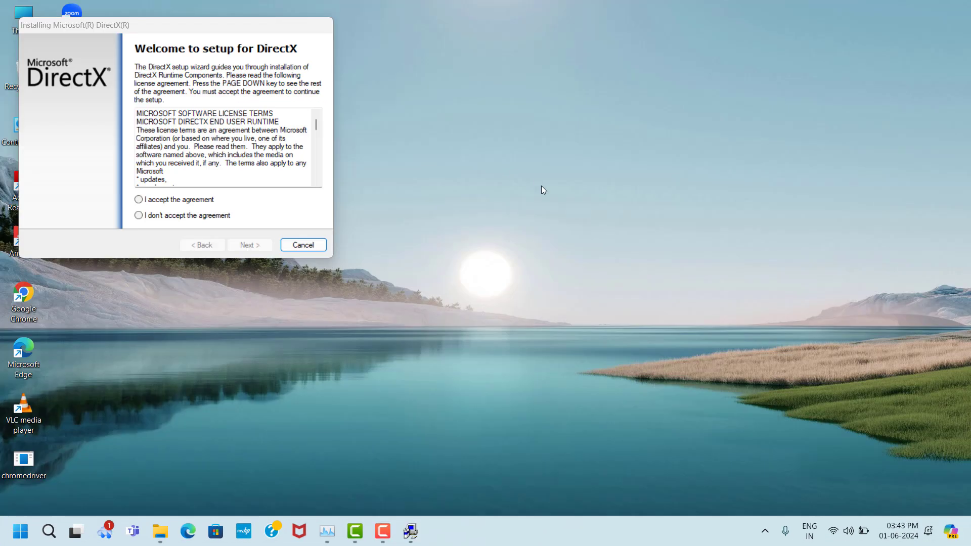
left_click_drag(202, 26, 468, 40)
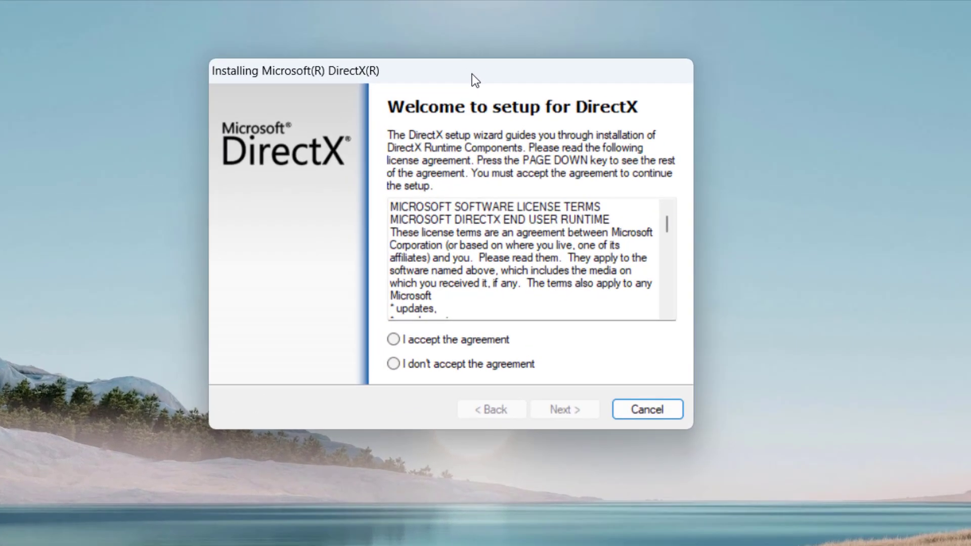
left_click(395, 342)
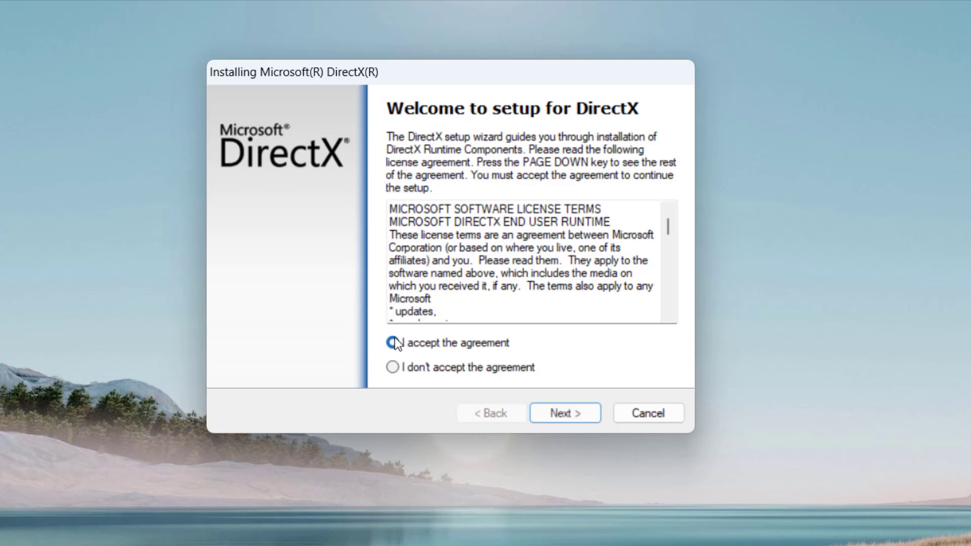
- Continue the DirectX setup past the license agreement and the Bing Bar offer to install the runtime components
left_click(544, 414)
left_click(545, 412)
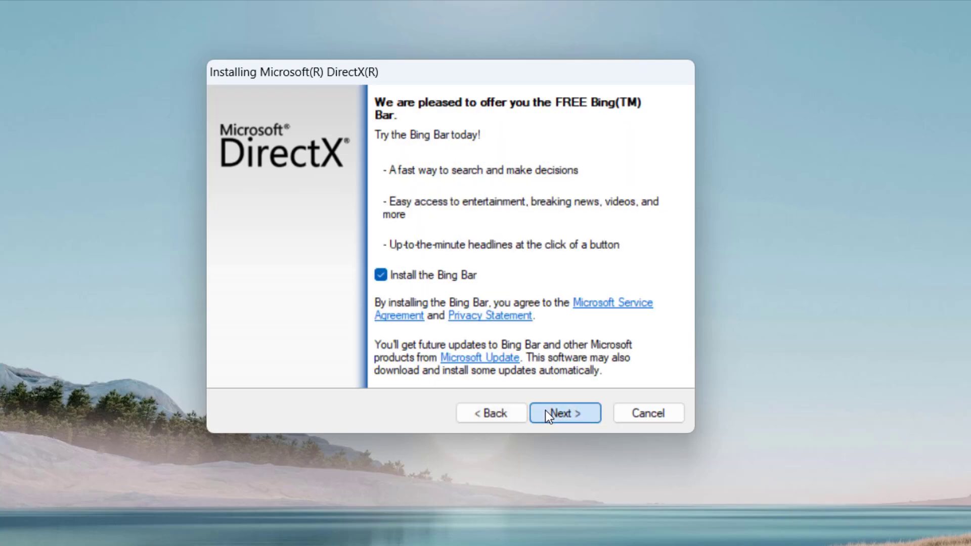
left_click(587, 409)
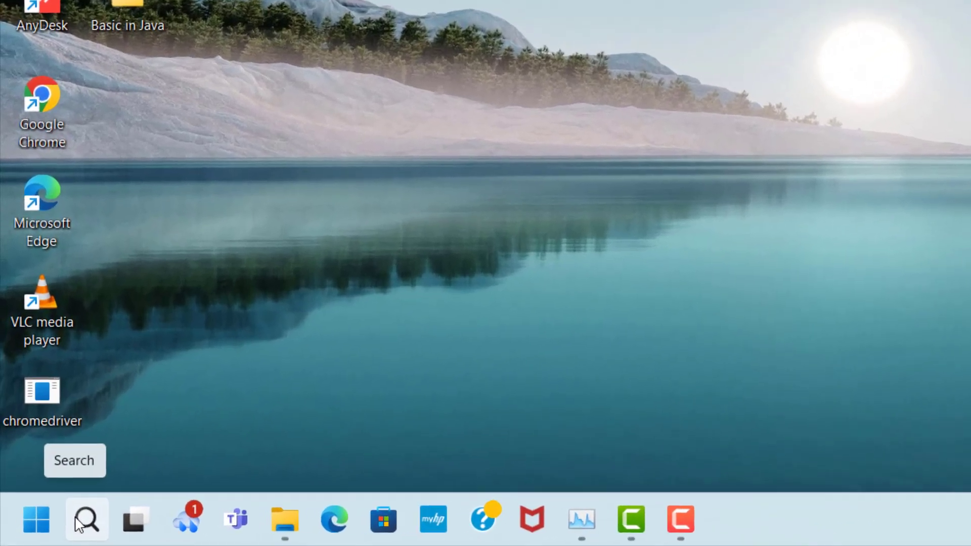
- Search Windows for Device Manager, open it, and expand the Display adapters category
left_click(49, 530)
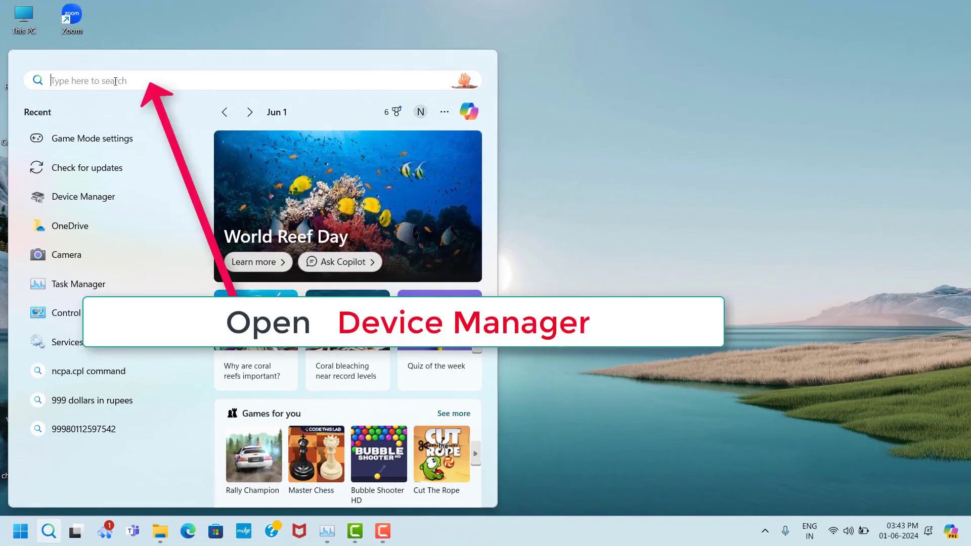
type("devi")
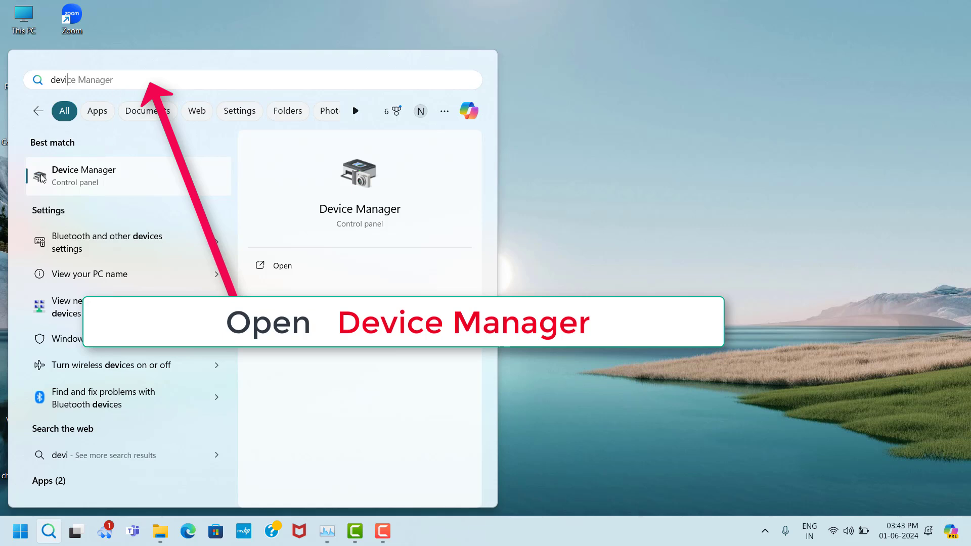
left_click(89, 174)
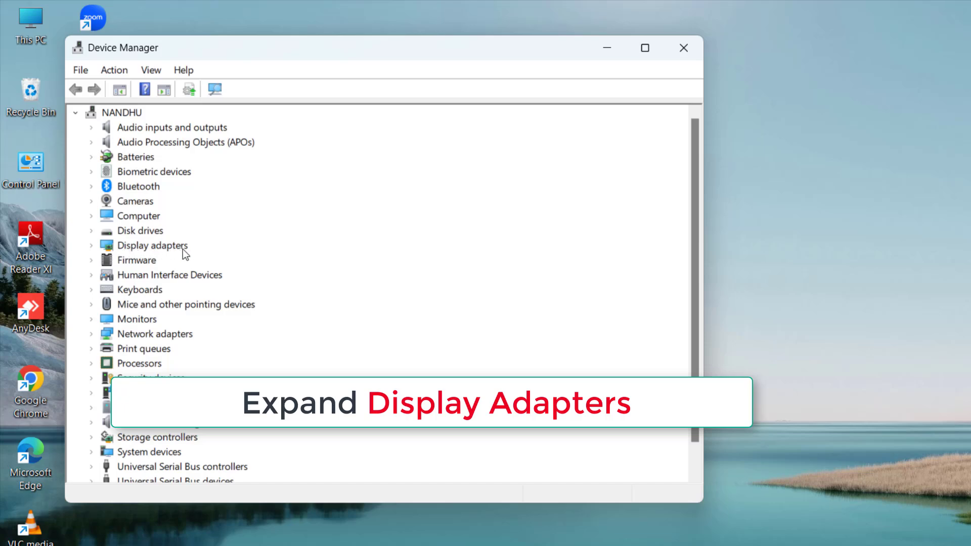
left_click(92, 246)
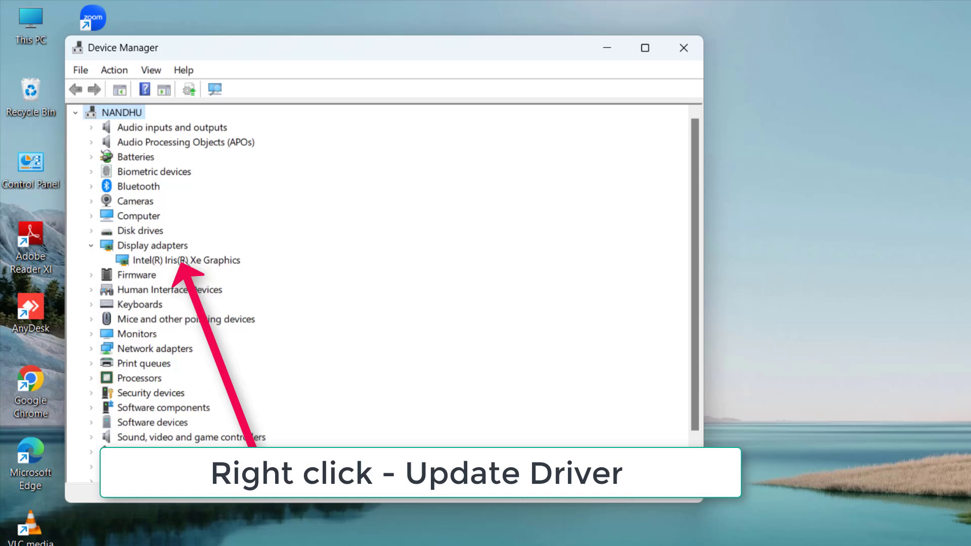
- Start a driver update for the Intel(R) Iris(R) Xe Graphics adapter, choosing to browse the computer for drivers
left_click(194, 262)
right_click(194, 262)
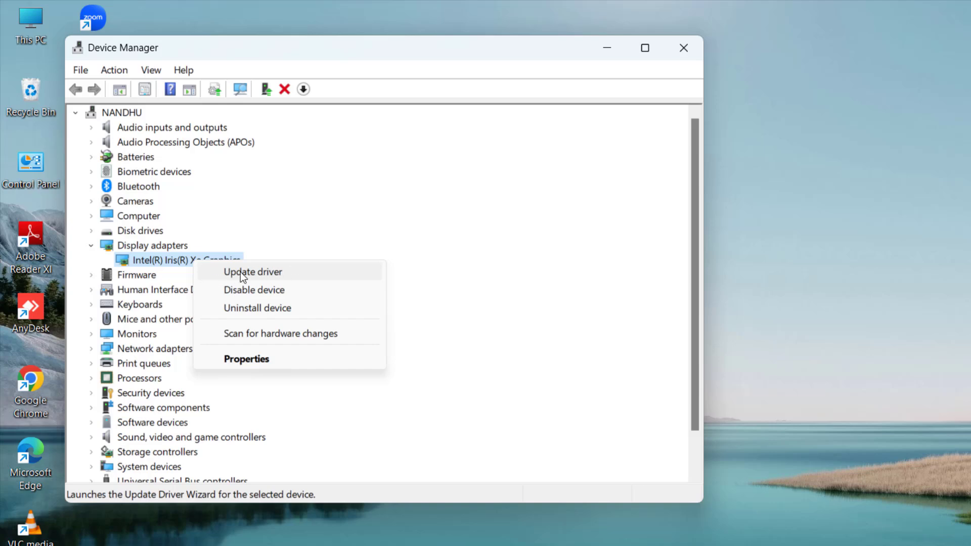
left_click(275, 272)
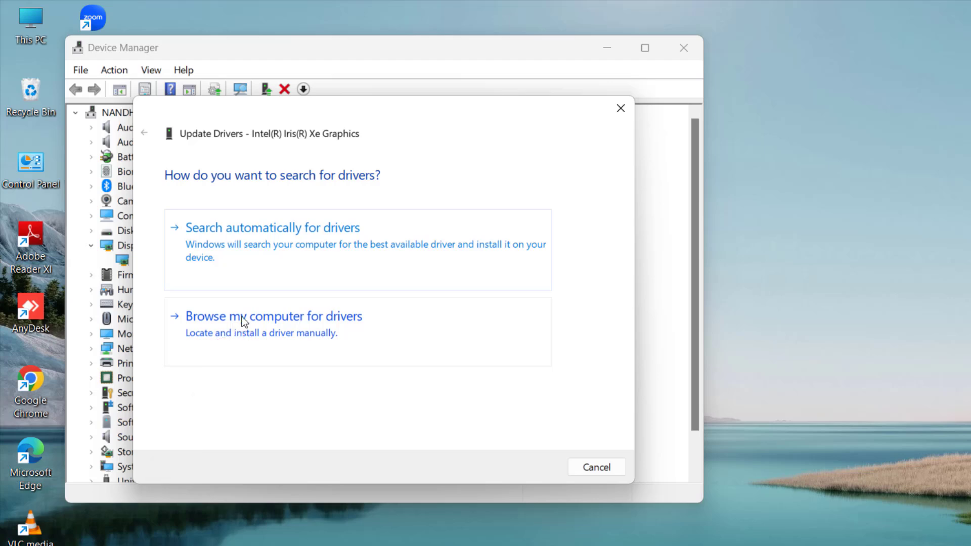
left_click(284, 317)
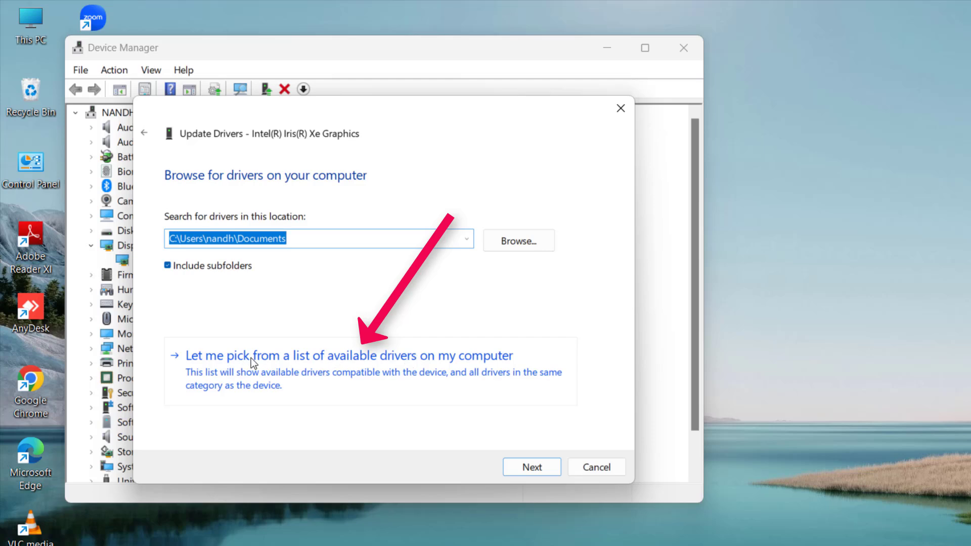
- Pick Intel(R) Iris(R) Xe Graphics from the list of available drivers on the computer and install it
left_click(356, 358)
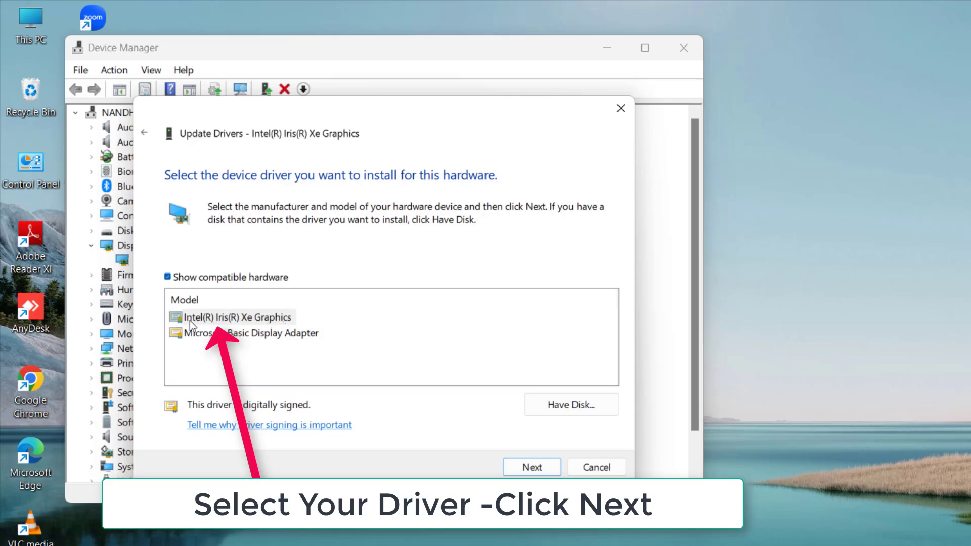
left_click(253, 317)
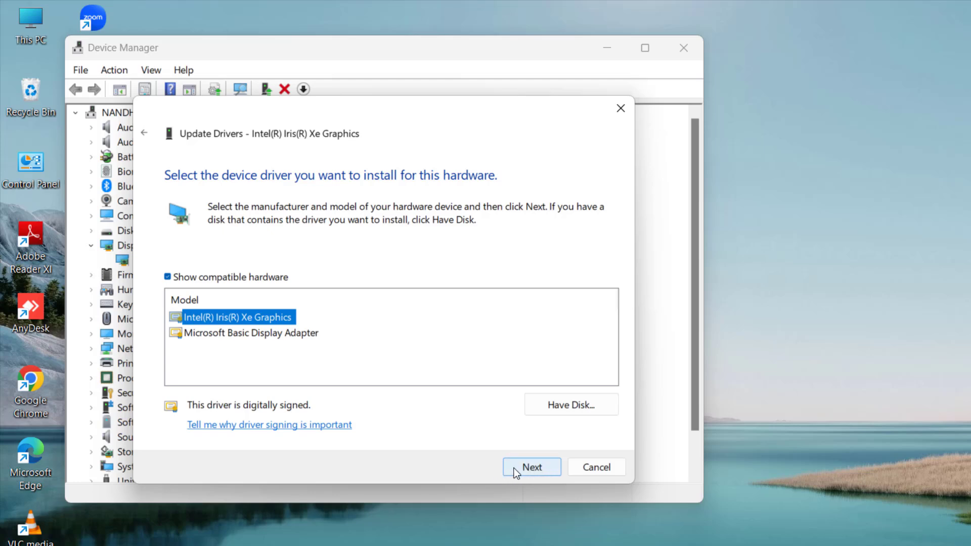
left_click(532, 467)
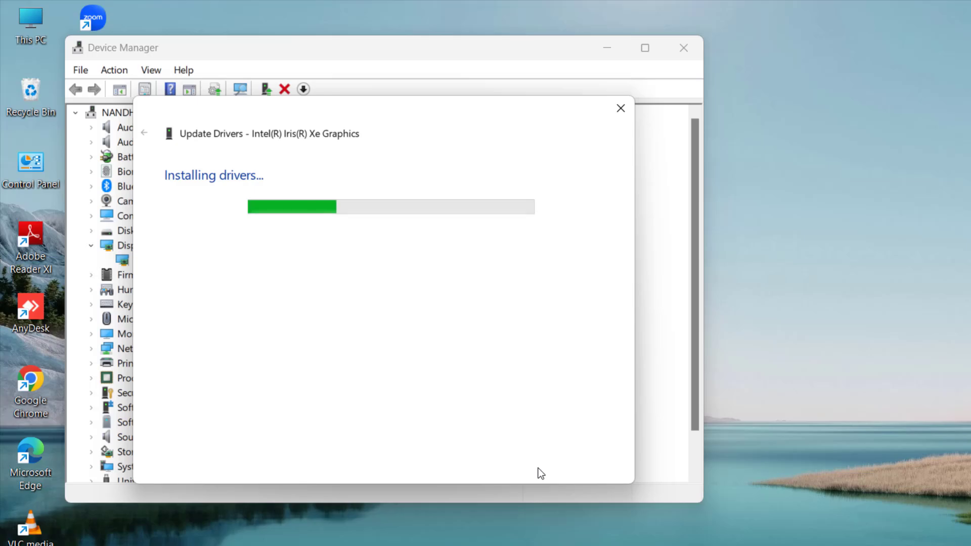